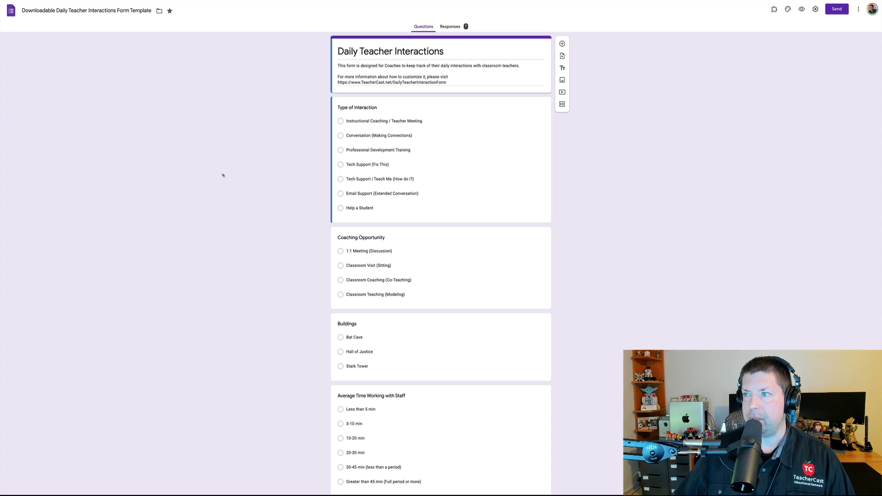
Step: Show the form's Responses summary with its 7 responses charted as pies
scroll(417, 266, "down", 1)
scroll(418, 267, "up", 1)
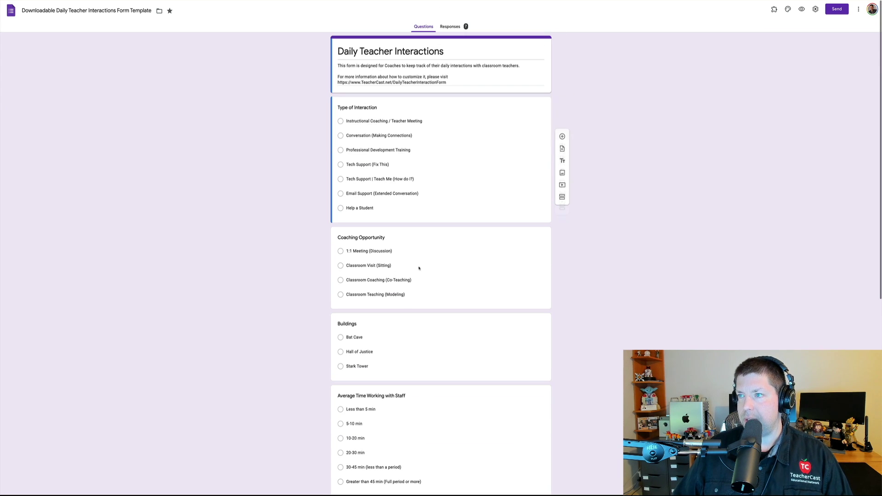
left_click(452, 27)
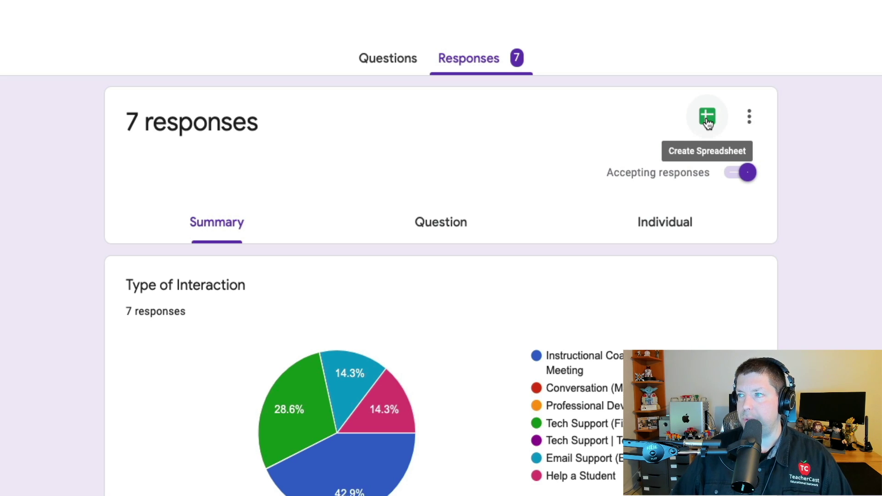
Step: Link the form's responses to a newly created spreadsheet
left_click(708, 120)
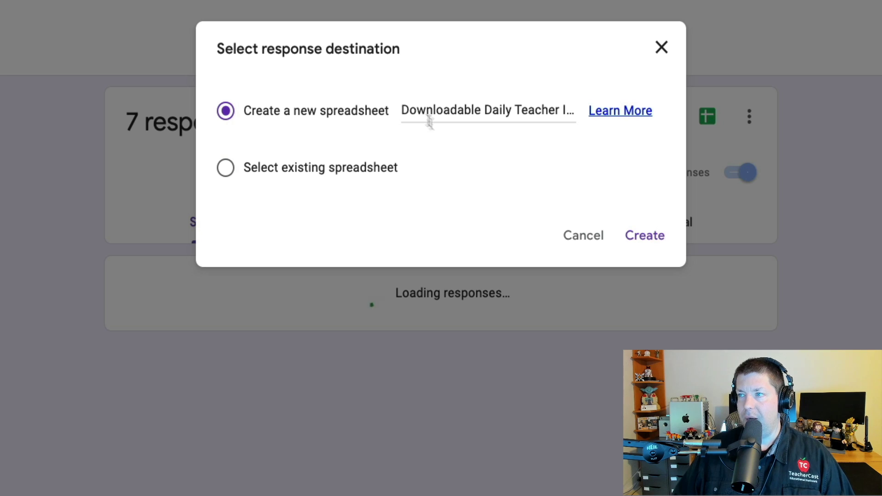
left_click(649, 233)
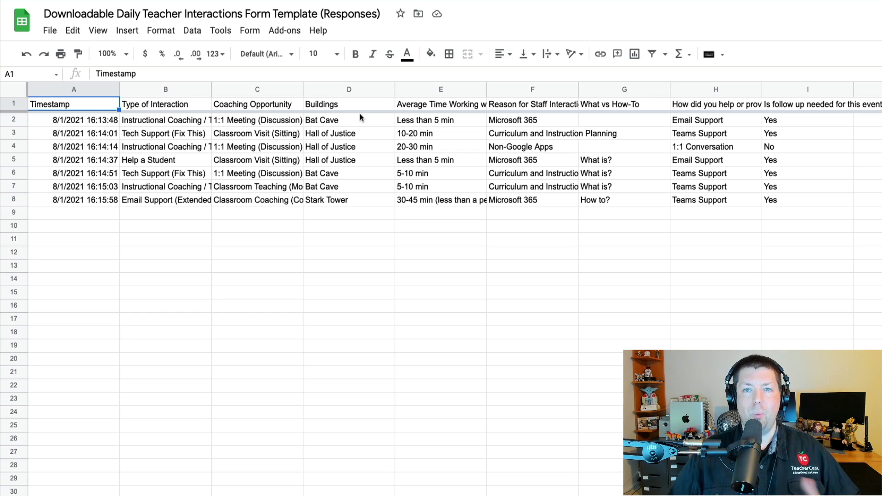
Step: Review each question column, Type of Interaction through the follow-up question
left_click(182, 90)
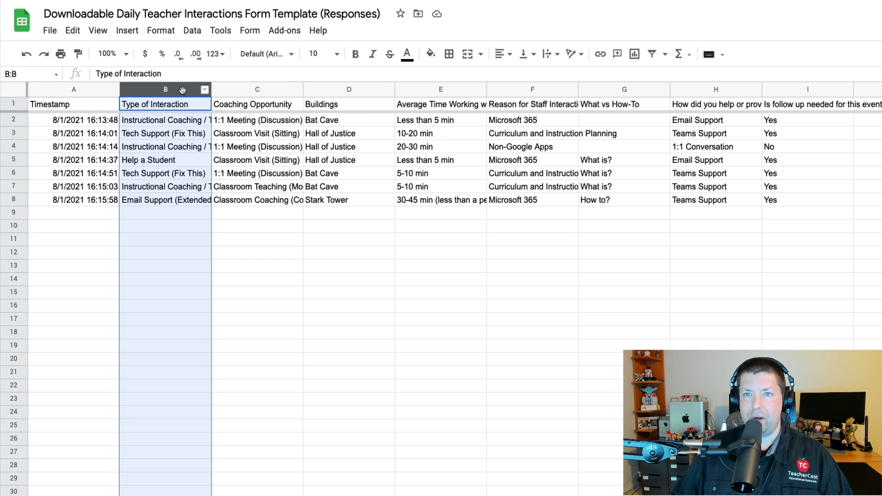
left_click(269, 91)
left_click(359, 89)
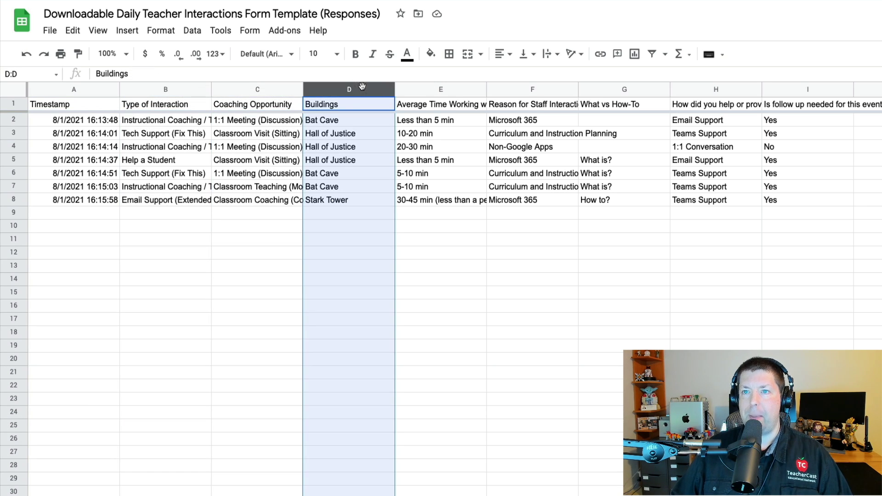
left_click(435, 89)
left_click(542, 88)
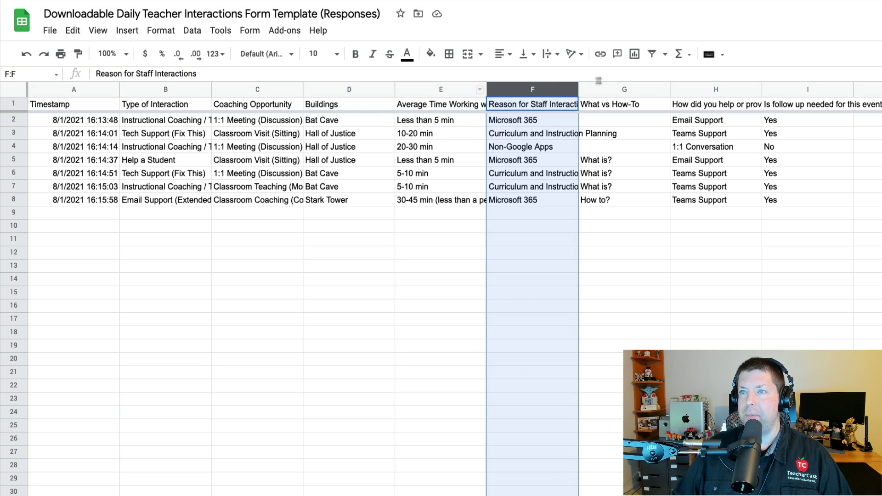
left_click(628, 87)
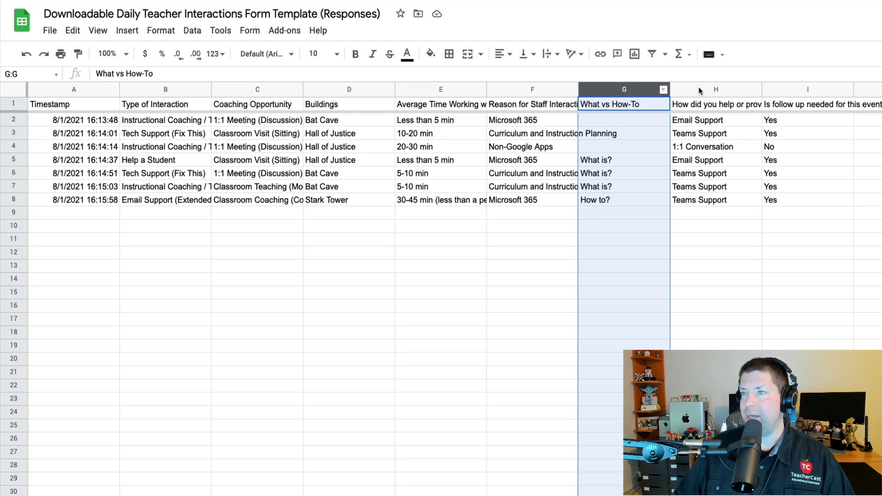
left_click(699, 90)
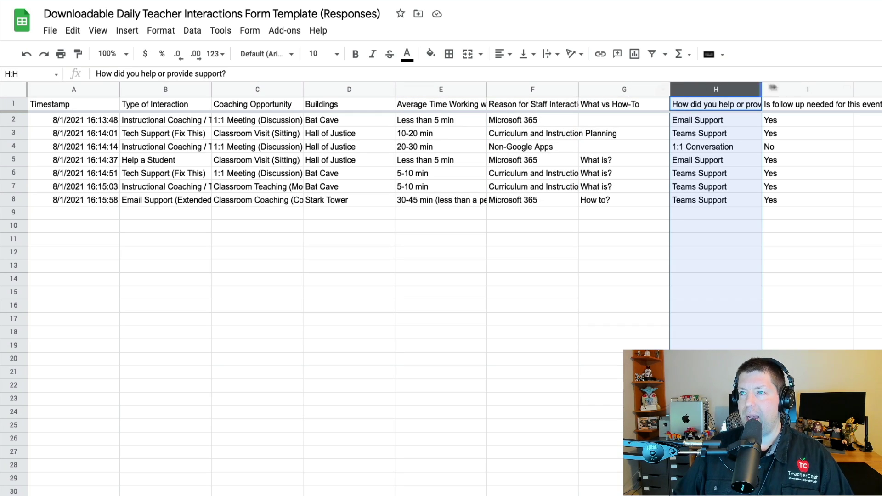
left_click(801, 85)
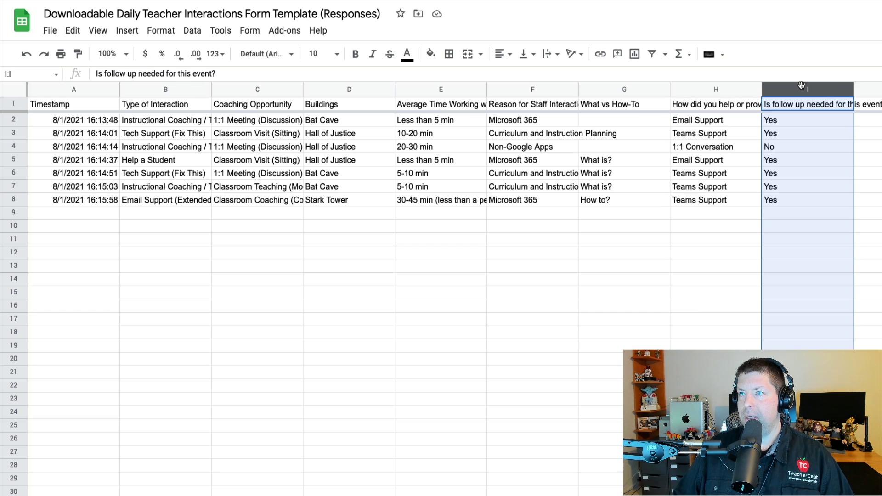
left_click(161, 88)
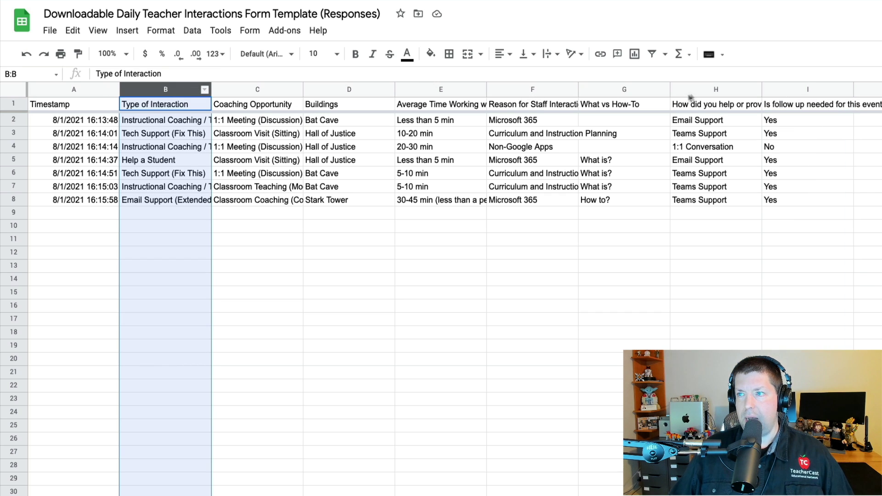
Step: Widen columns B–I, make the row-1 headers bold 12 pt, and widen columns I, H and F
left_click(806, 89, "shift")
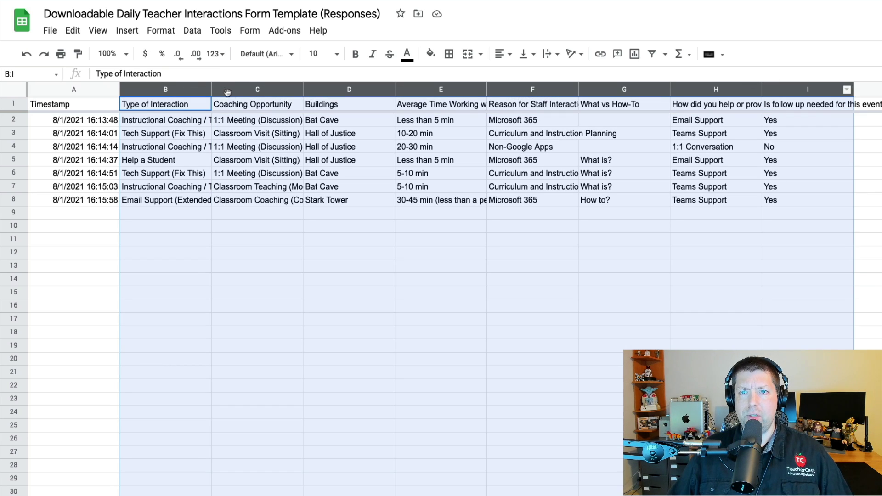
left_click_drag(212, 89, 259, 90)
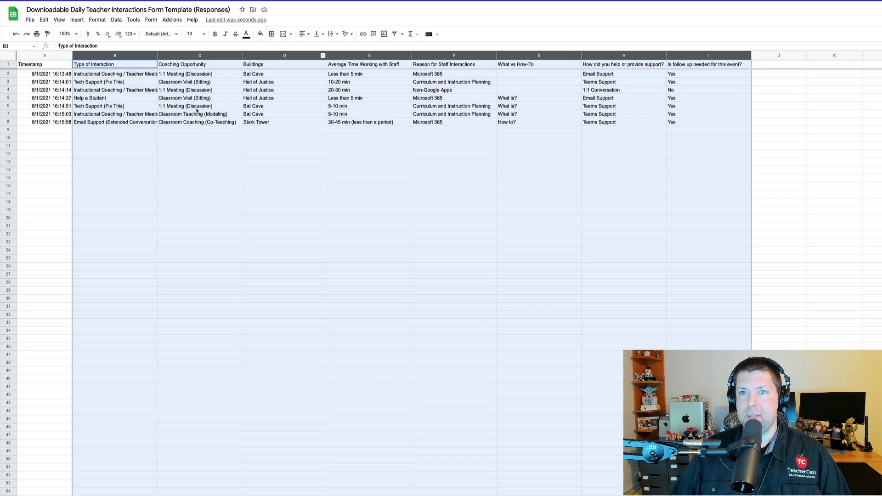
left_click(197, 109)
left_click_drag(136, 67, 710, 67)
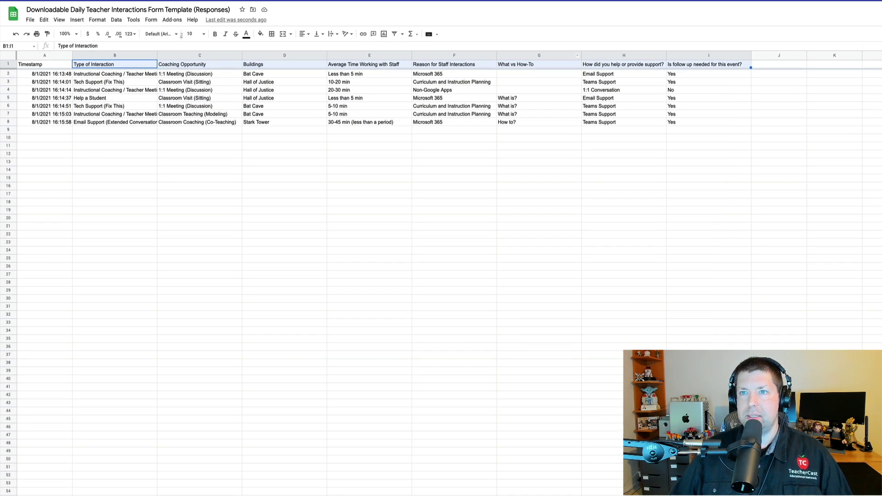
left_click(202, 34)
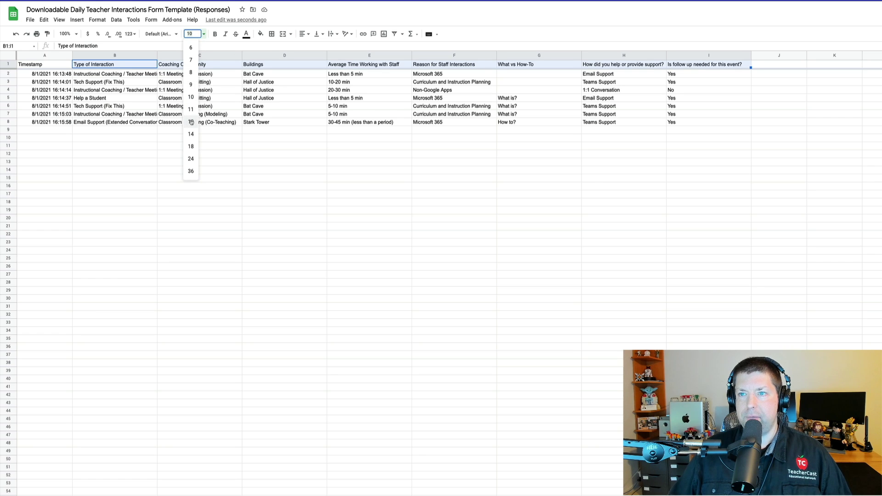
left_click(191, 122)
left_click(215, 33)
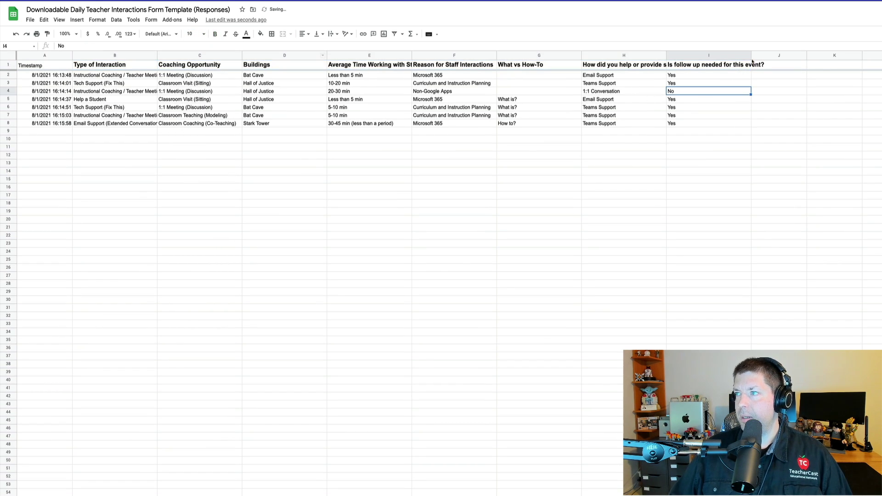
left_click_drag(752, 59, 777, 59)
left_click_drag(667, 55, 703, 56)
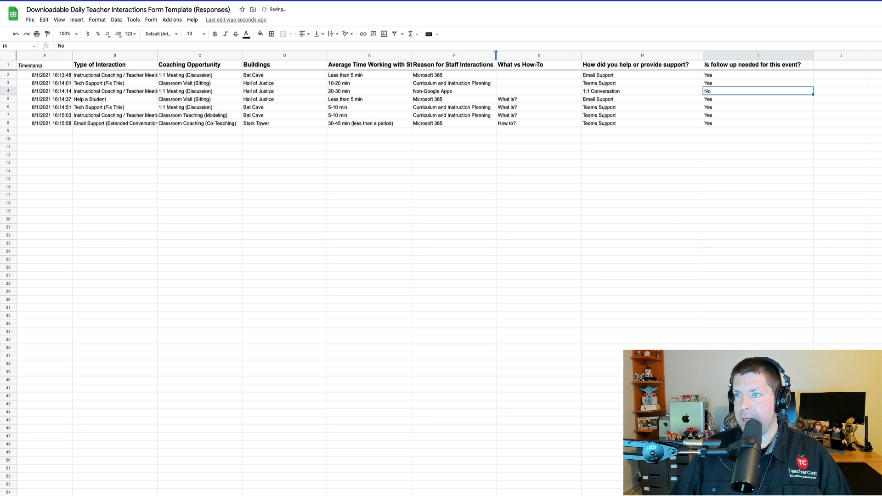
left_click_drag(496, 53, 510, 52)
Step: Fill the header row bright green, centre it, and widen column E to fit
left_click_drag(138, 64, 772, 64)
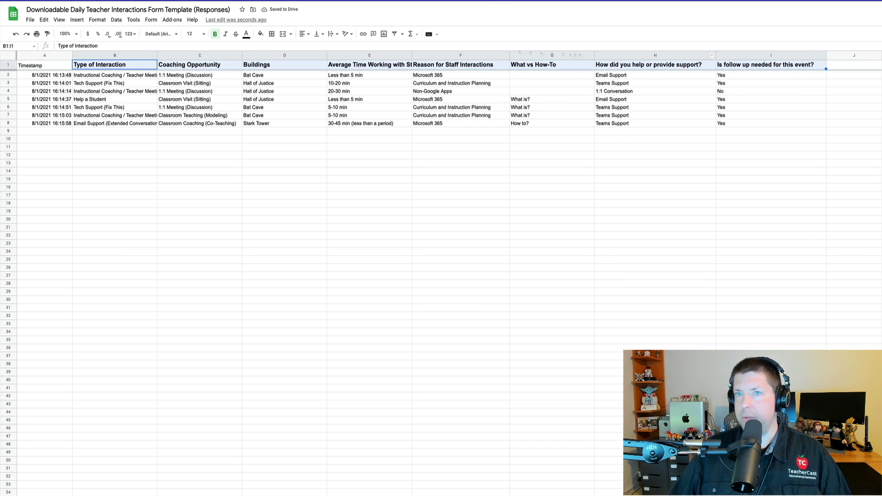
left_click(261, 34)
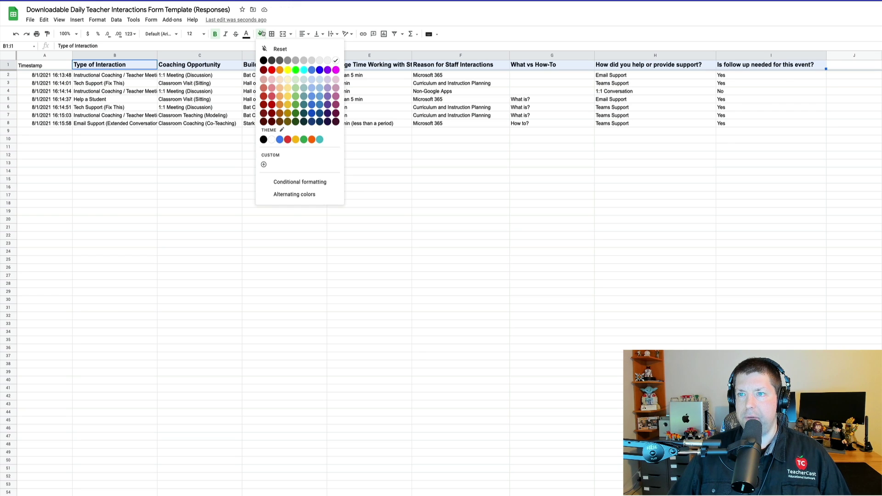
left_click(295, 70)
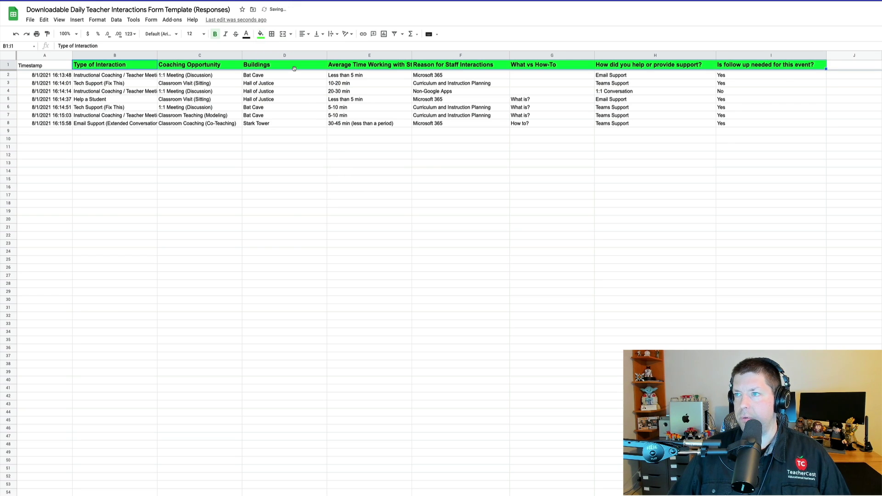
left_click(304, 34)
left_click(311, 47)
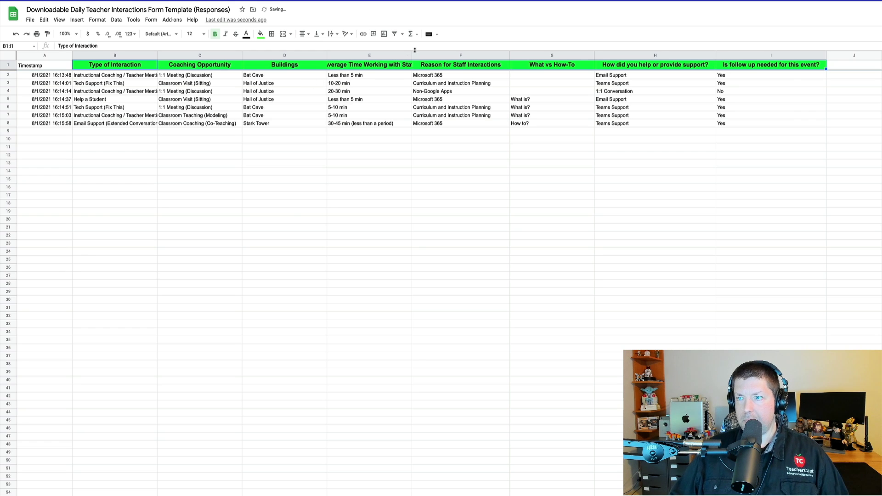
left_click_drag(412, 54, 431, 54)
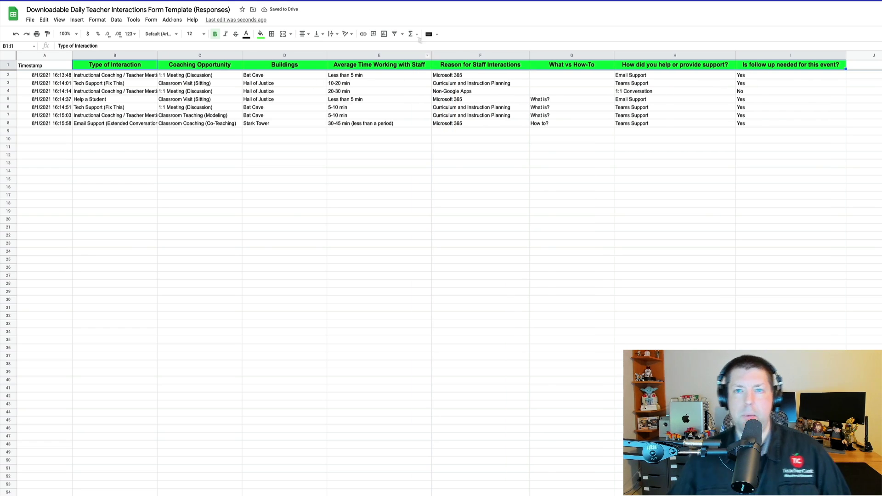
left_click_drag(45, 65, 764, 125)
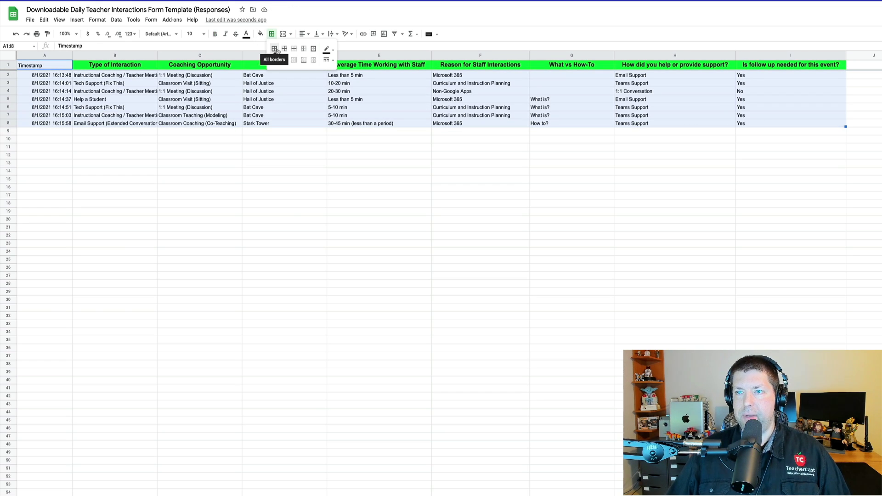
Step: Put borders on every cell of the table A1:I8
left_click(272, 34)
left_click(278, 50)
left_click(289, 175)
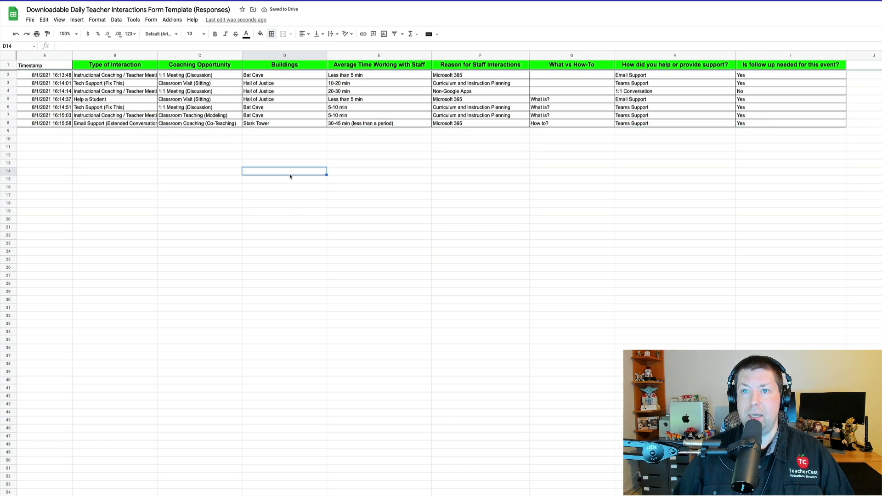
Step: Hide the sheet gridlines and widen column B to fit its entries
left_click(59, 20)
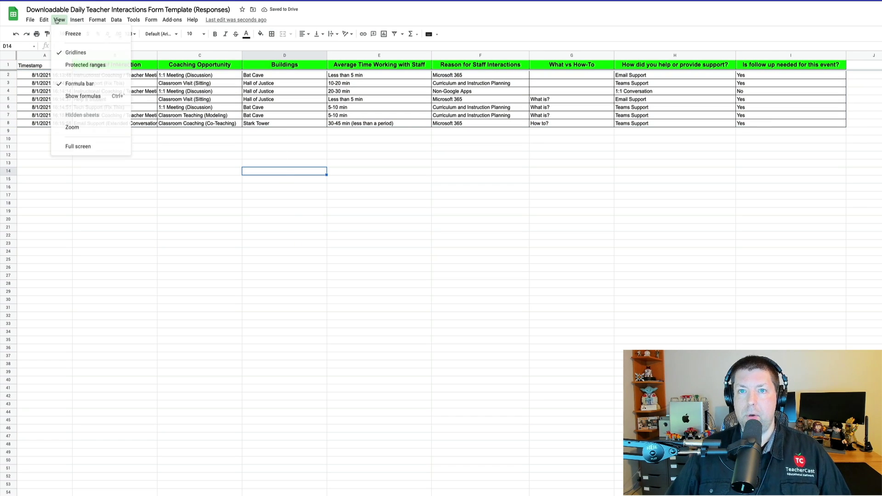
left_click(78, 53)
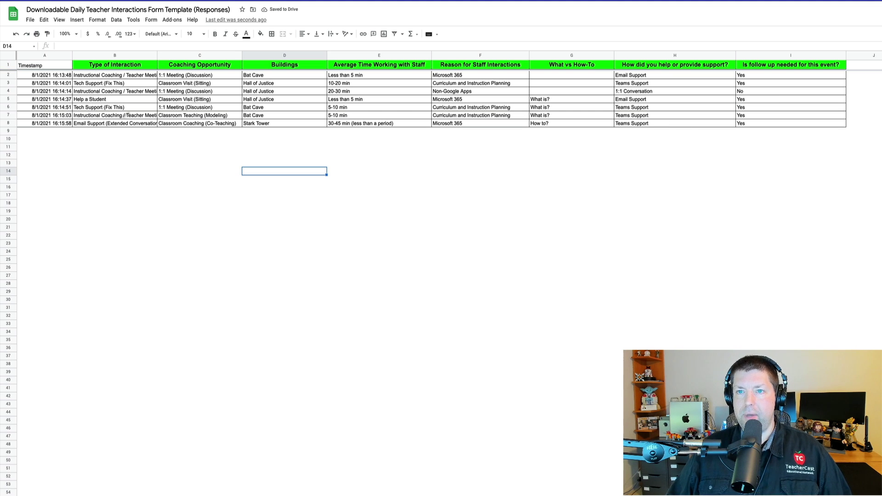
left_click_drag(157, 55, 182, 55)
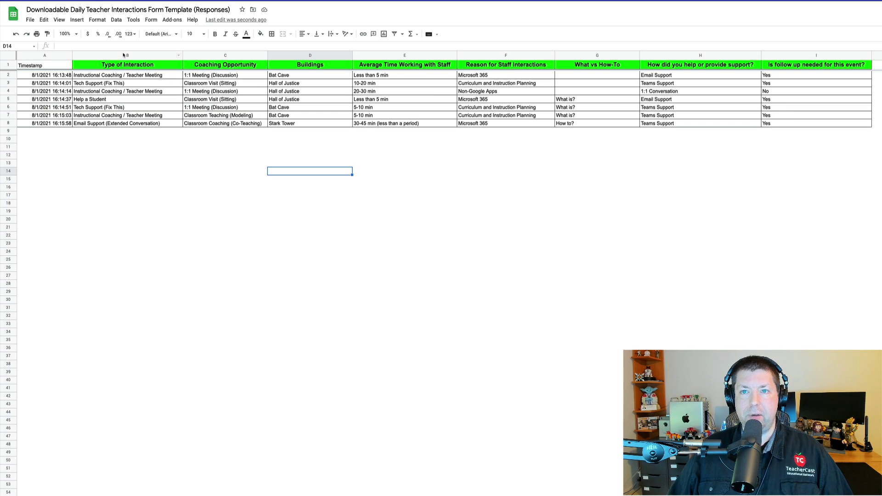
Step: Chart column B and trim the chart title to 'Type of Interaction'
left_click(123, 54)
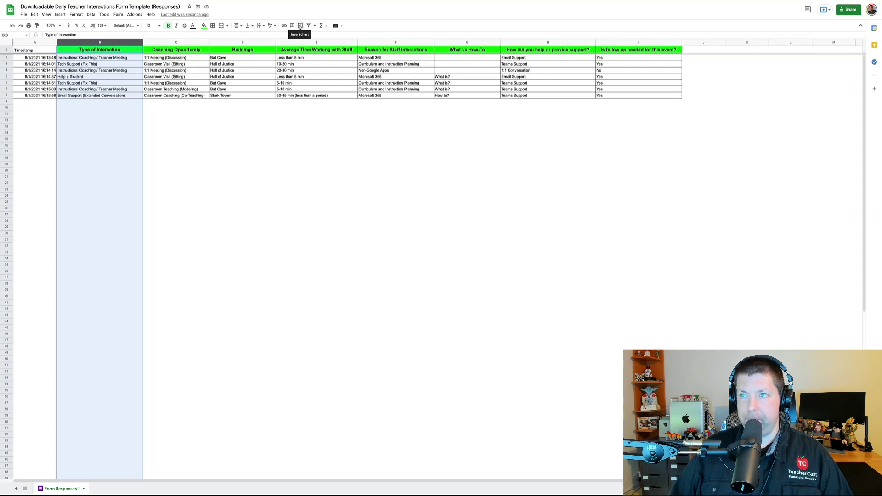
left_click(300, 26)
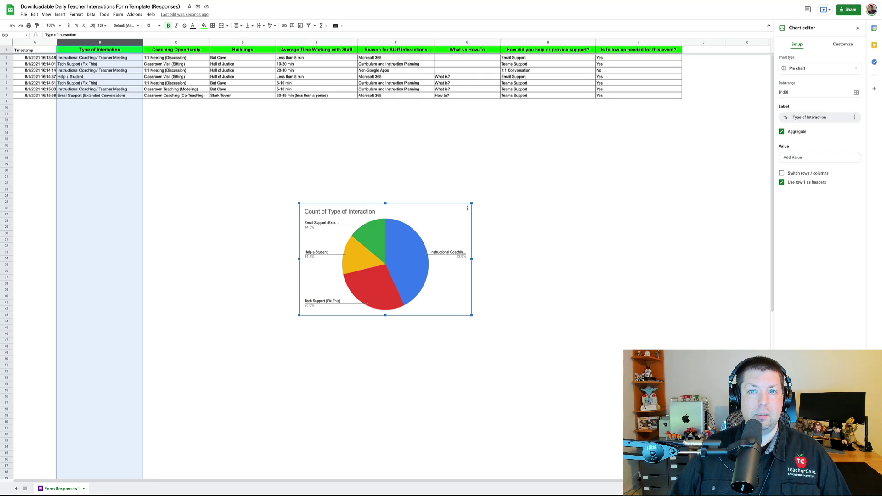
left_click(324, 212)
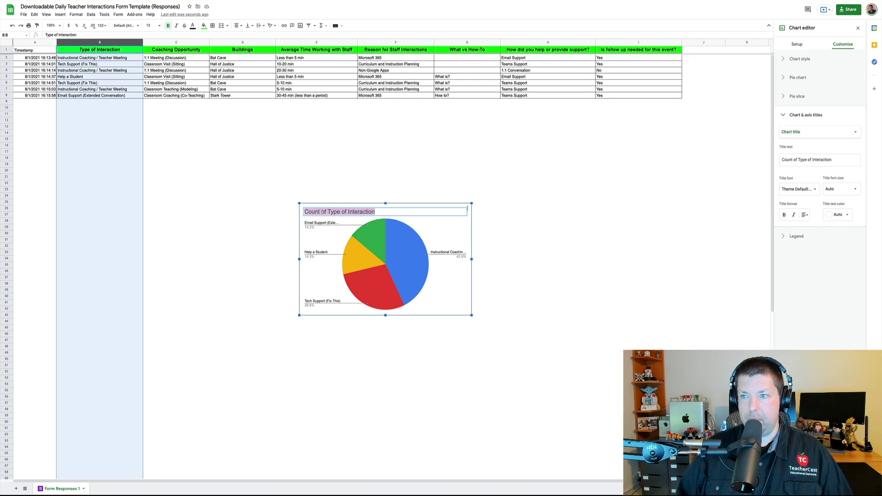
left_click_drag(304, 212, 313, 212)
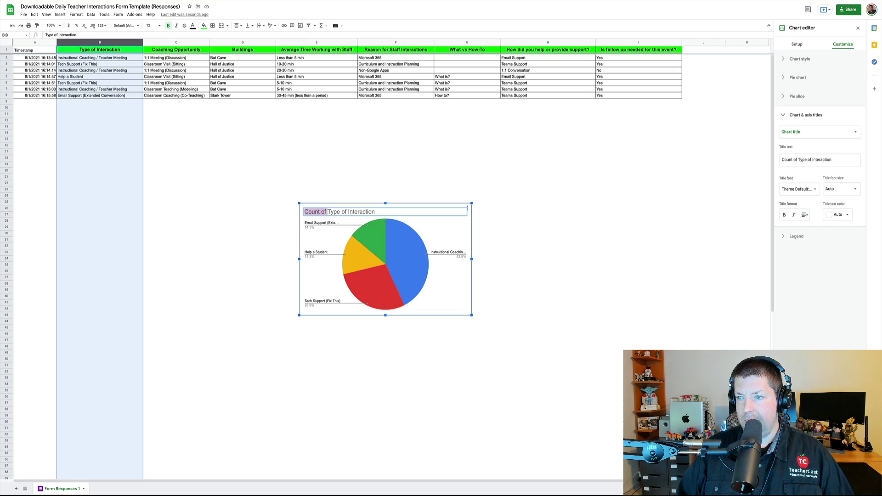
key("BackSpace")
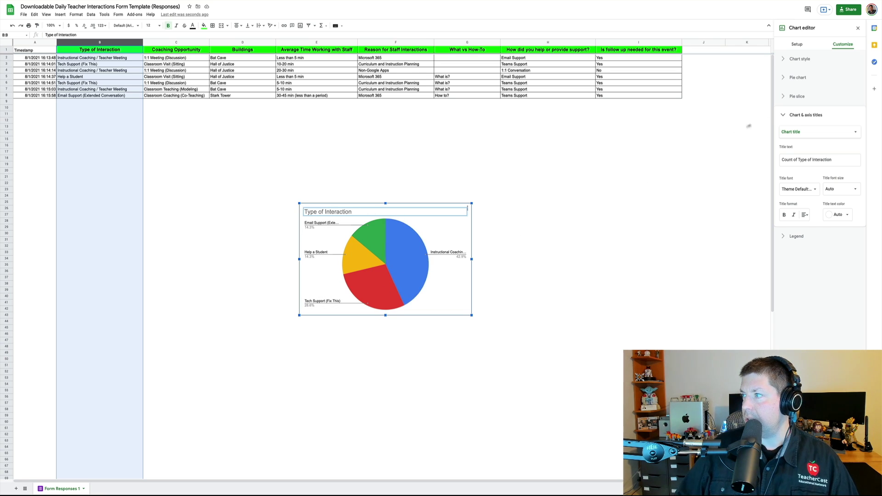
Step: Make the pie chart 3D and colour the Email Support slice purple
left_click(785, 59)
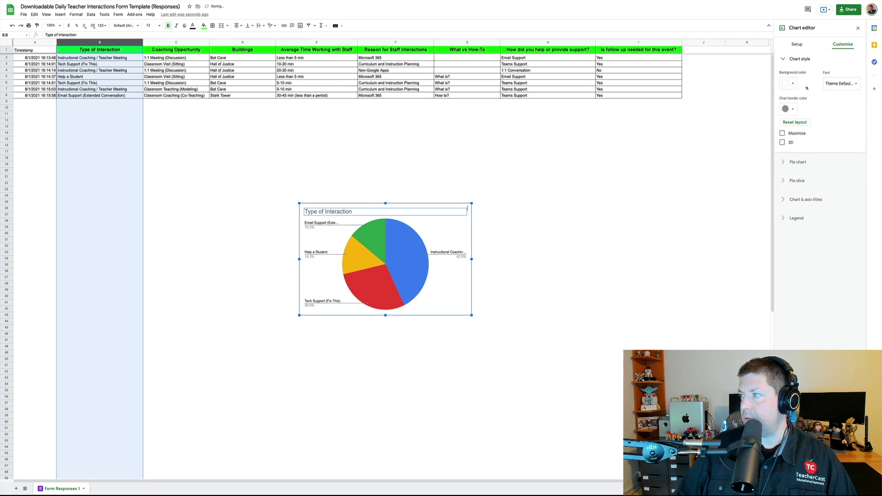
left_click(783, 142)
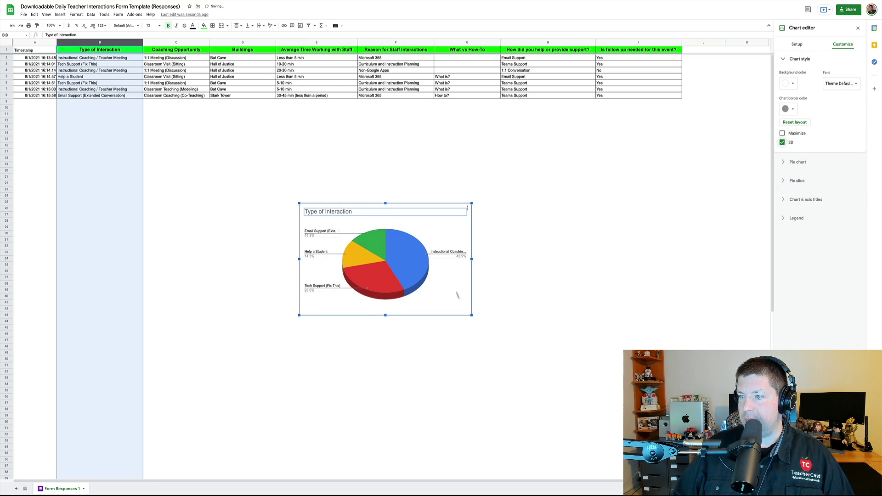
left_click(400, 249)
left_click(368, 237)
left_click(354, 254)
left_click(386, 243)
left_click(378, 241)
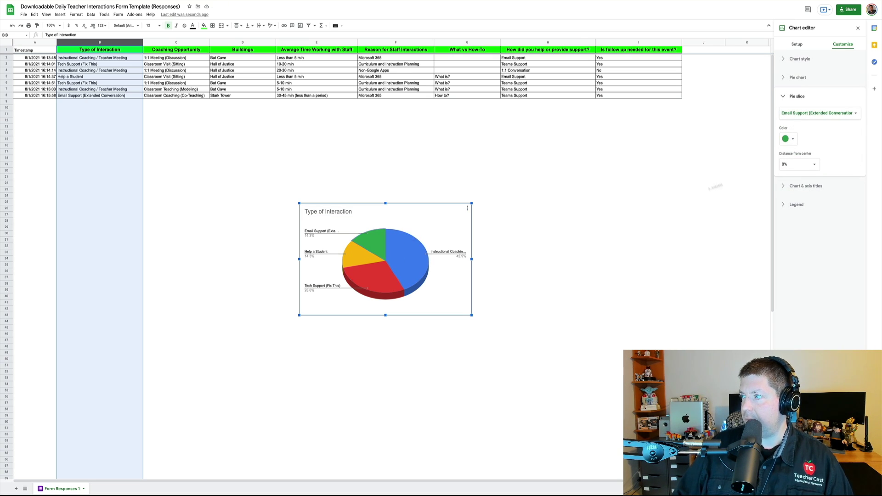
left_click(790, 139)
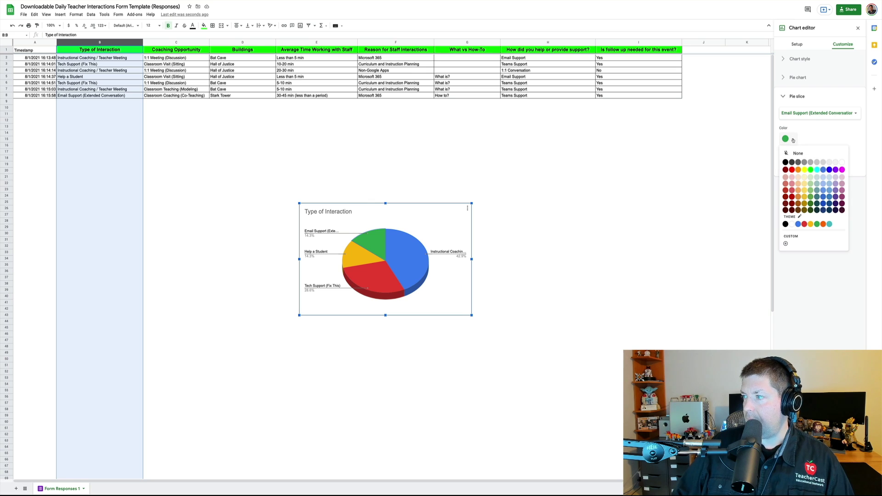
left_click(835, 170)
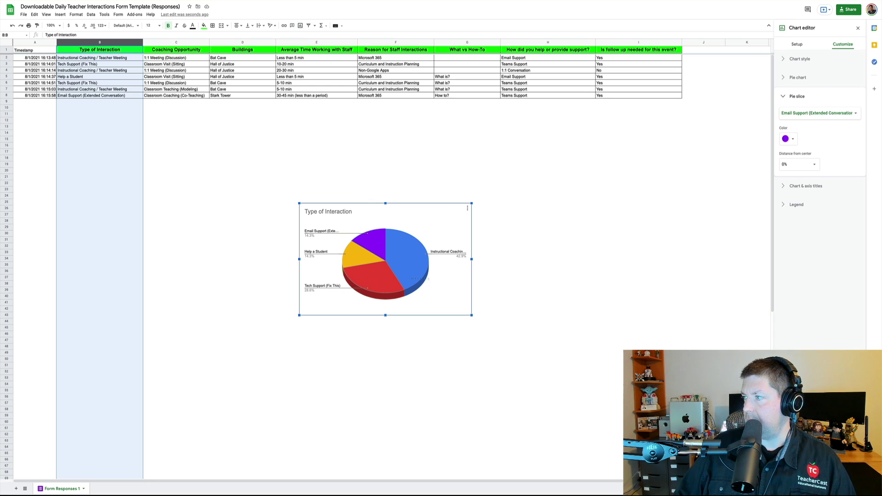
Step: Label the slices with their values and move the pie below the table
left_click(783, 77)
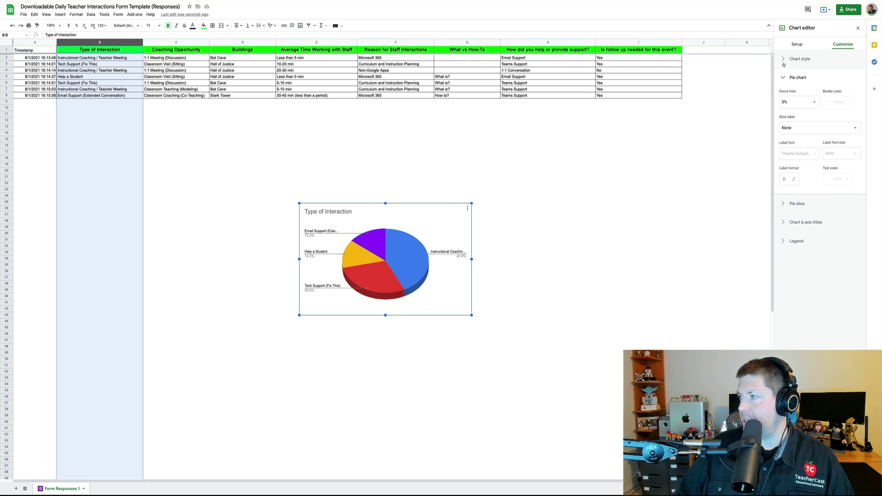
left_click(784, 60)
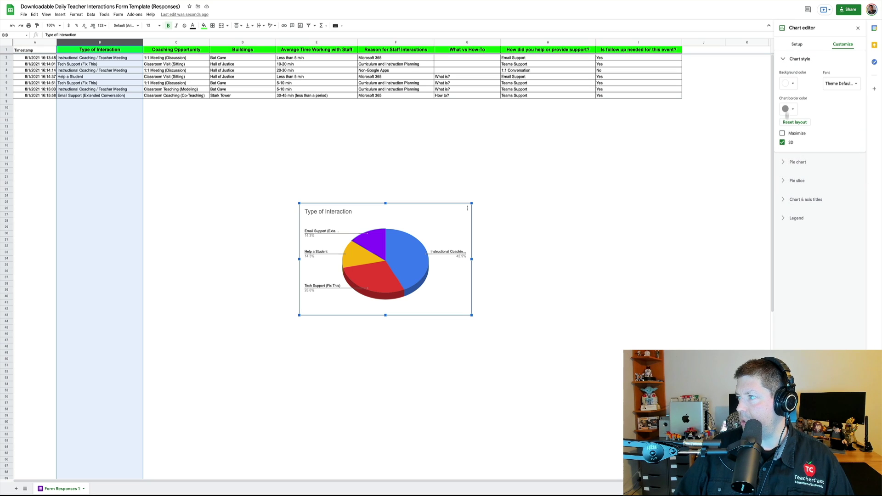
left_click(799, 162)
left_click(820, 128)
left_click(804, 137)
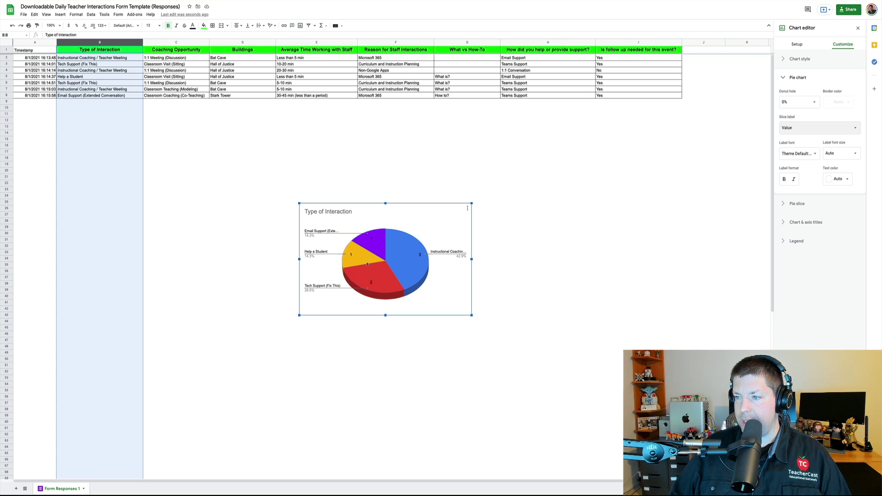
left_click_drag(427, 212, 176, 116)
Step: Chart the Coaching Opportunity column (C1:C8) and place it beside the pie chart
left_click(306, 158)
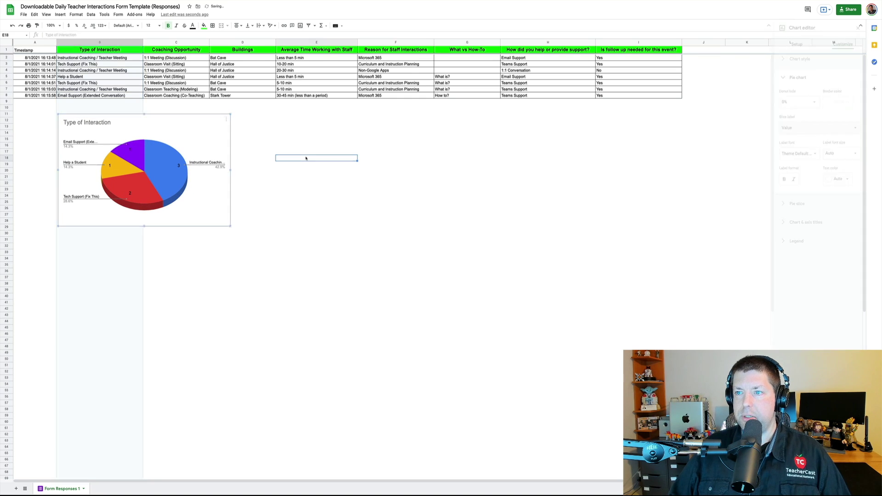
left_click(181, 42)
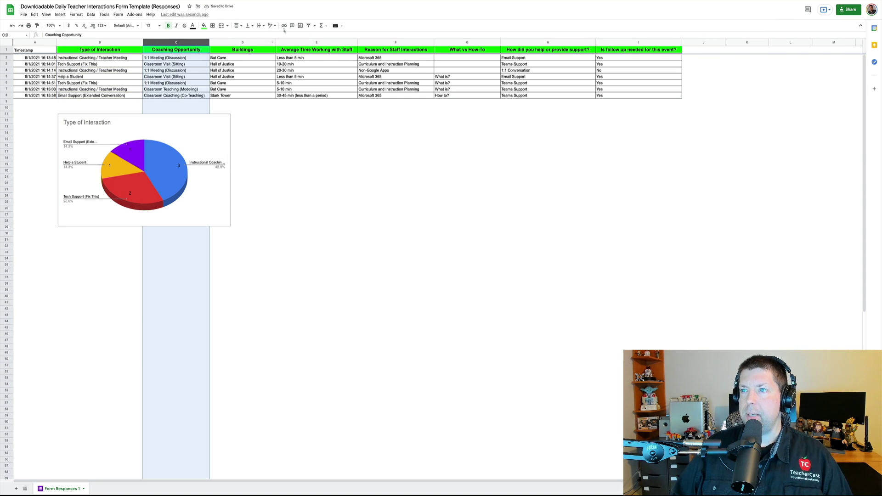
left_click(301, 25)
left_click_drag(412, 204, 368, 147)
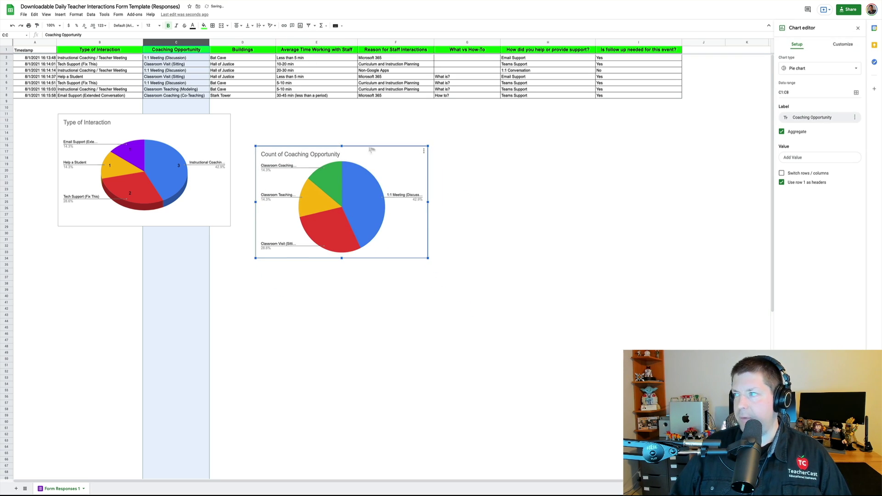
left_click(852, 68)
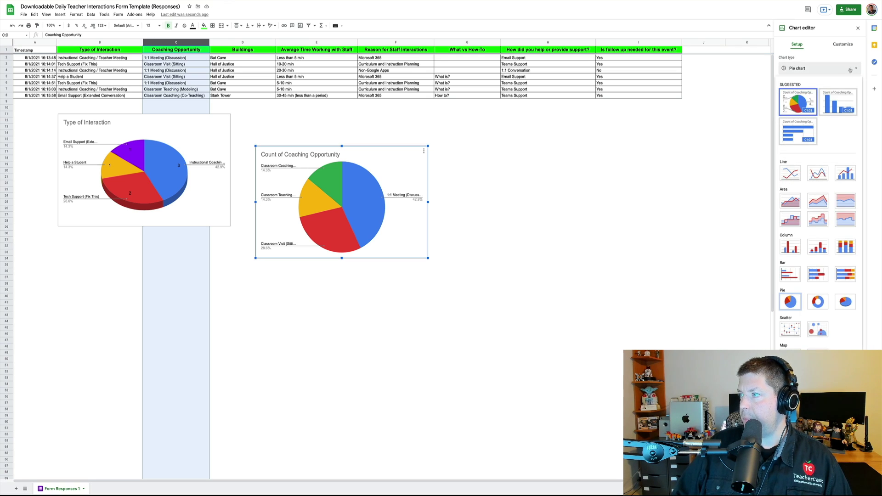
Step: Switch the Coaching Opportunity chart to columns and colour the Classroom Visit bar orange
left_click(834, 110)
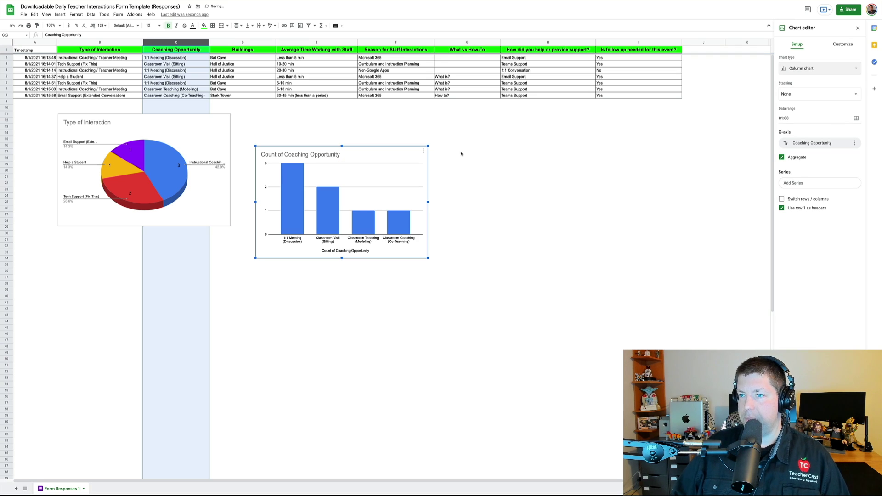
left_click_drag(405, 154, 390, 145)
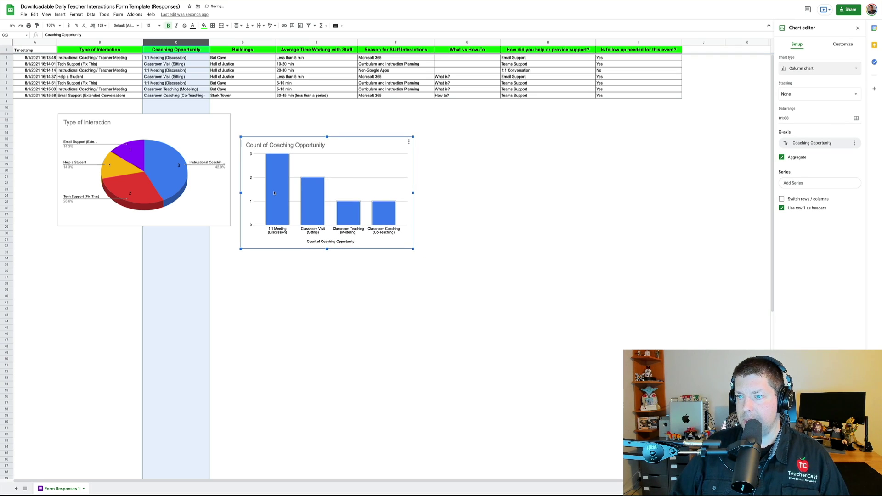
double_click(324, 204)
left_click(362, 212)
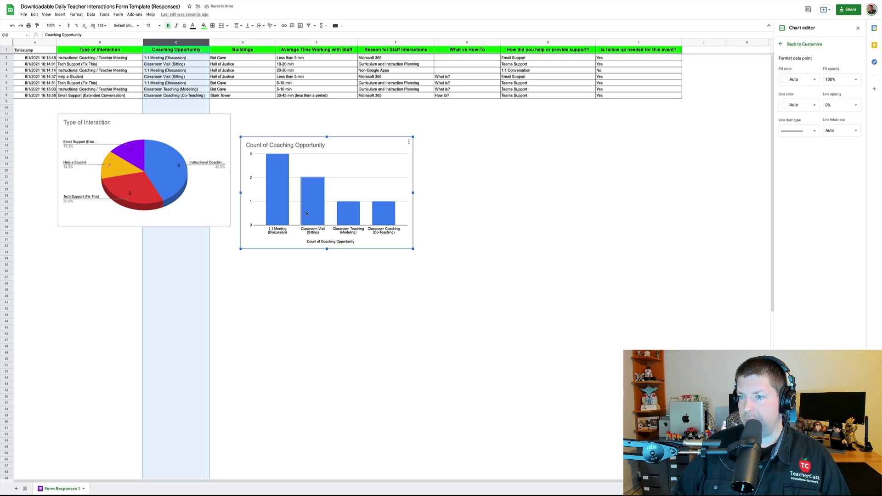
left_click(790, 82)
left_click(797, 111)
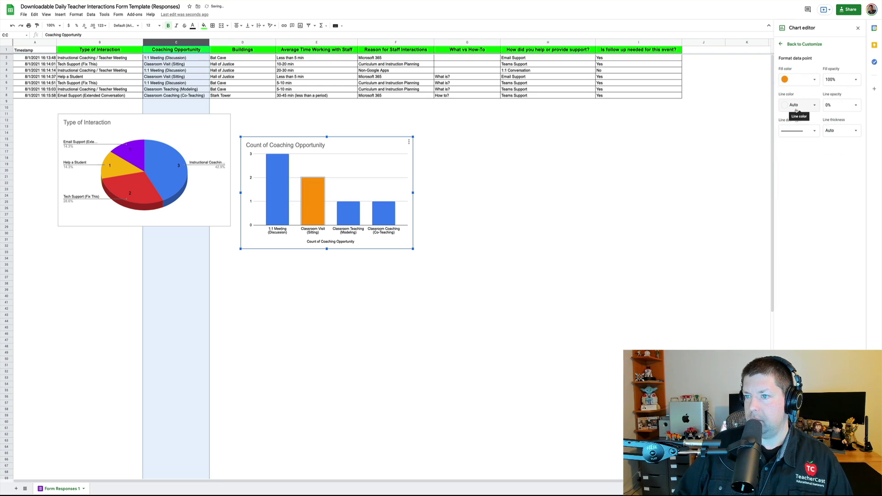
Step: Colour the Classroom Teaching bar magenta and the Classroom Coaching bar dark orange
left_click(348, 216)
left_click(802, 80)
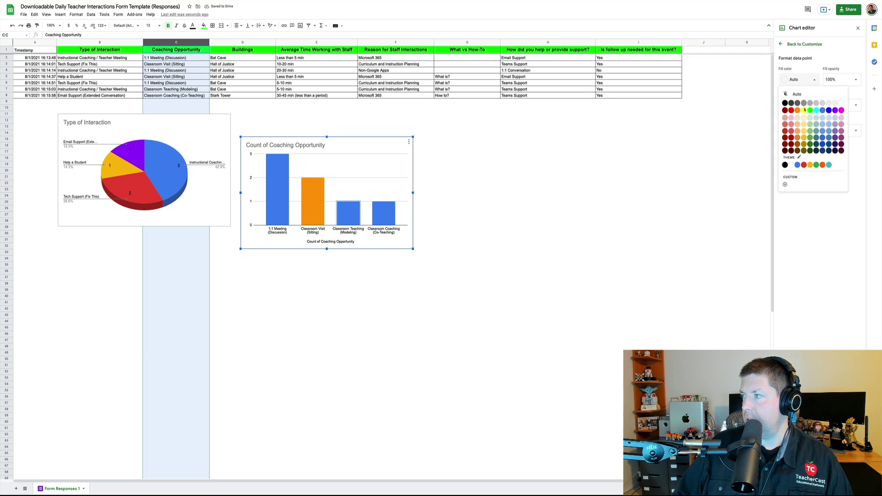
left_click(823, 111)
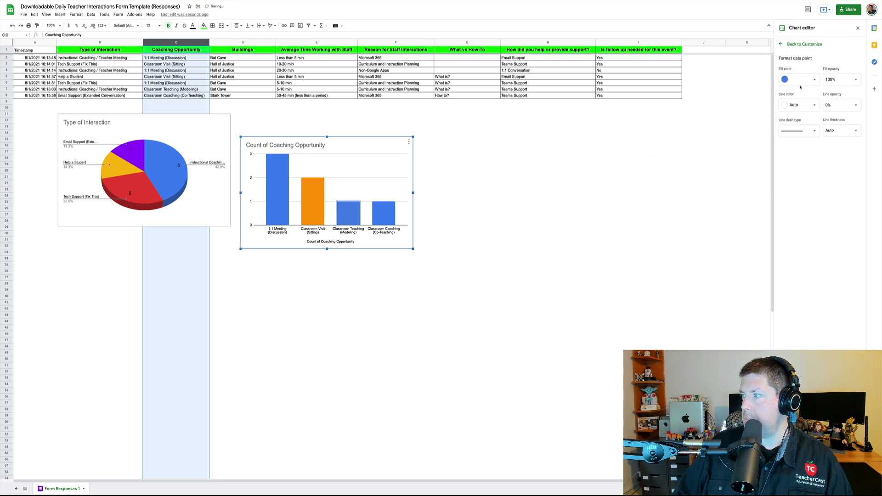
left_click(802, 80)
left_click(837, 111)
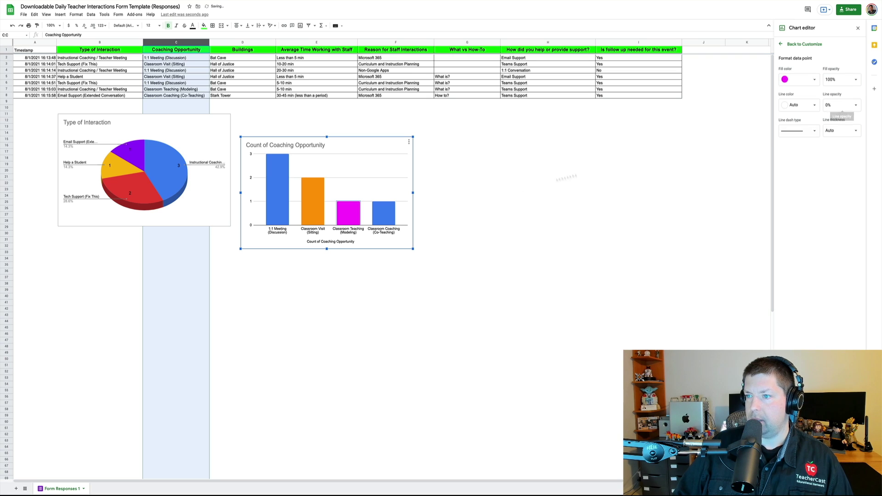
left_click(787, 81)
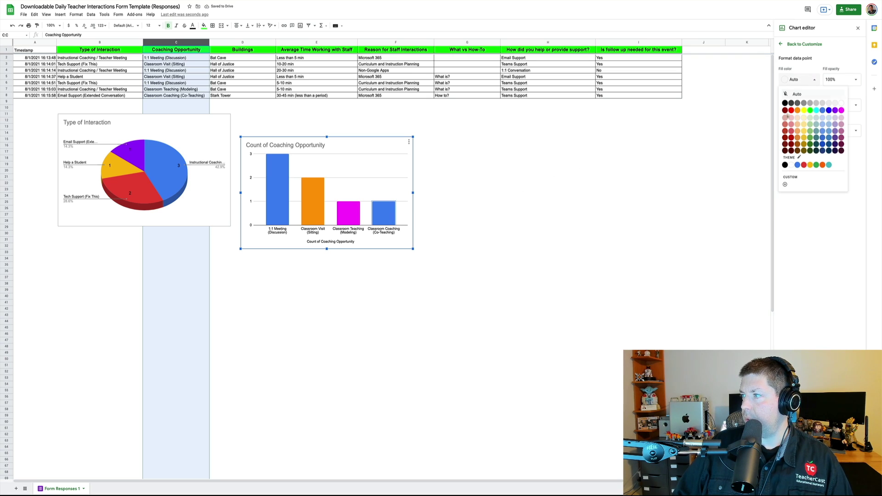
left_click(799, 138)
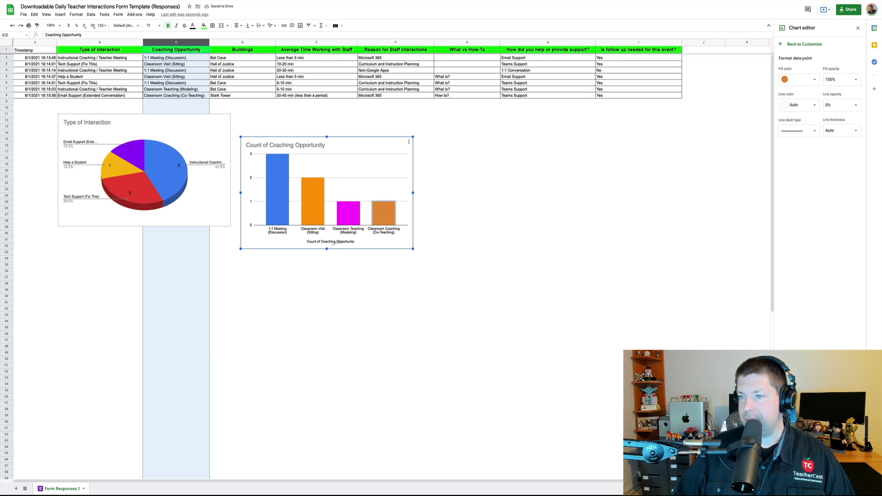
Step: Remove 'Count of' from the chart and axis titles and render the column chart in 3D
left_click(328, 243)
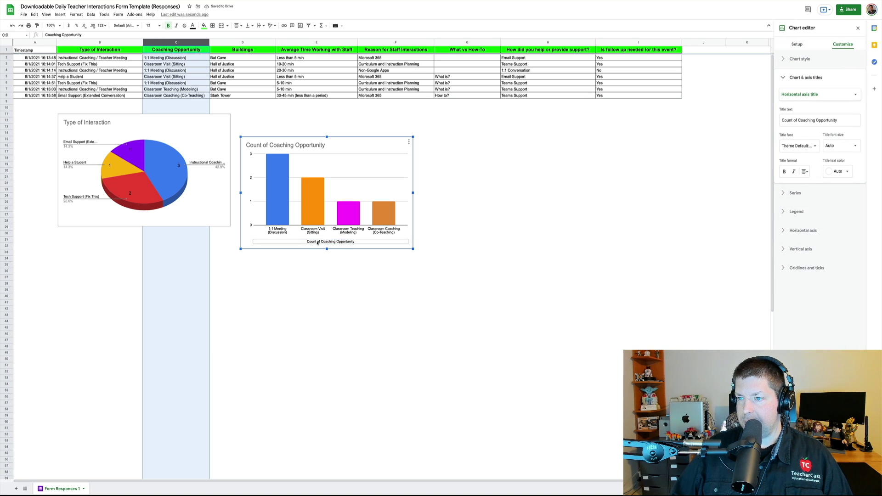
left_click(327, 243)
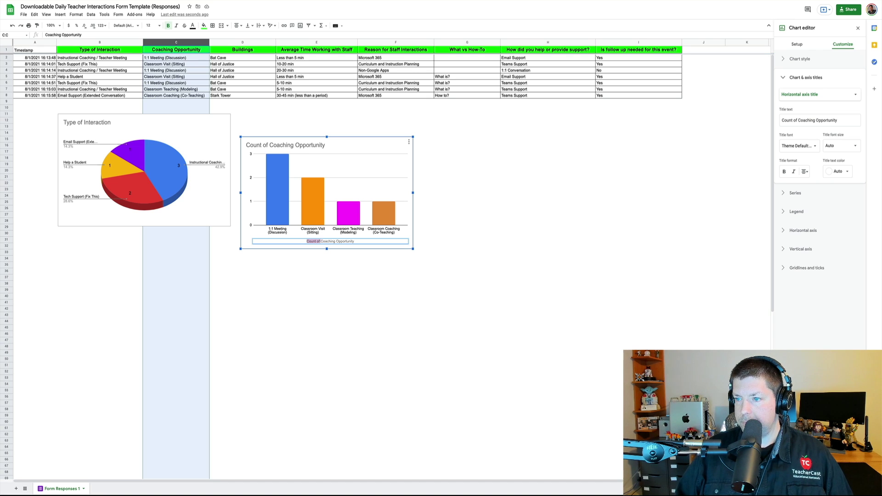
key("BackSpace")
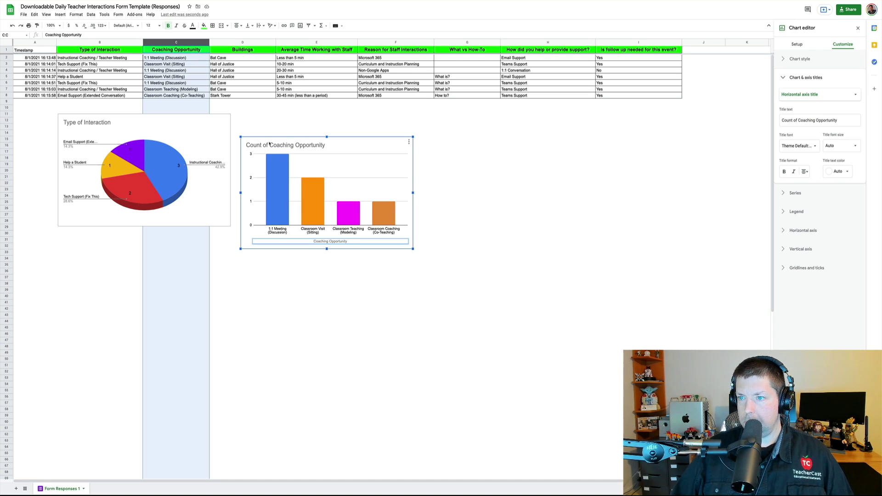
left_click(271, 145)
double_click(273, 145)
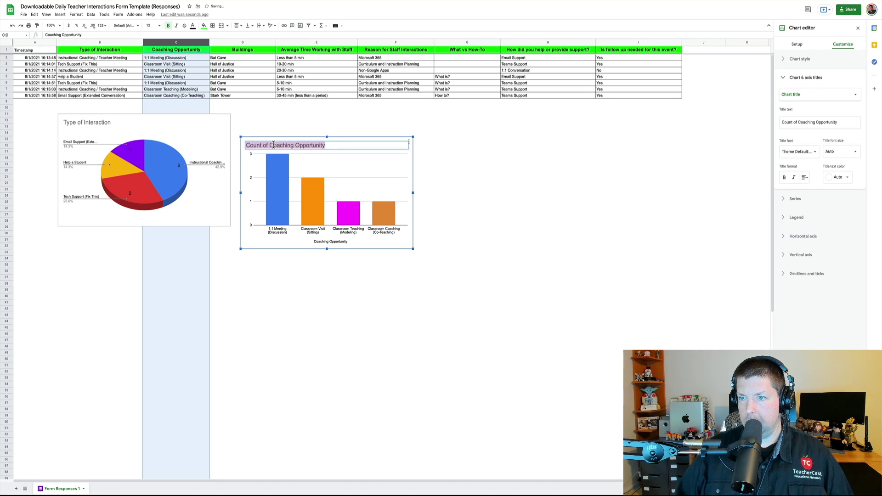
key("Left")
key("shift+Right")
key("shift+Right")
key("shift+Right")
key("shift+Right")
key("shift+Right")
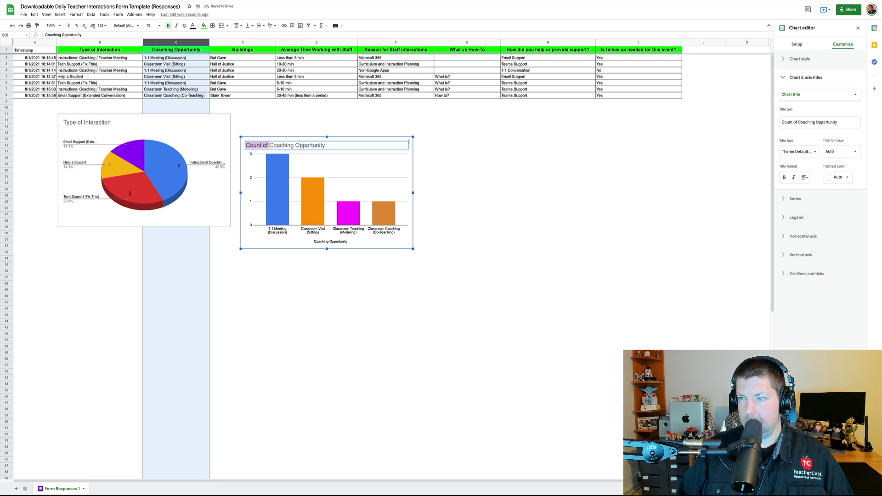
key("BackSpace")
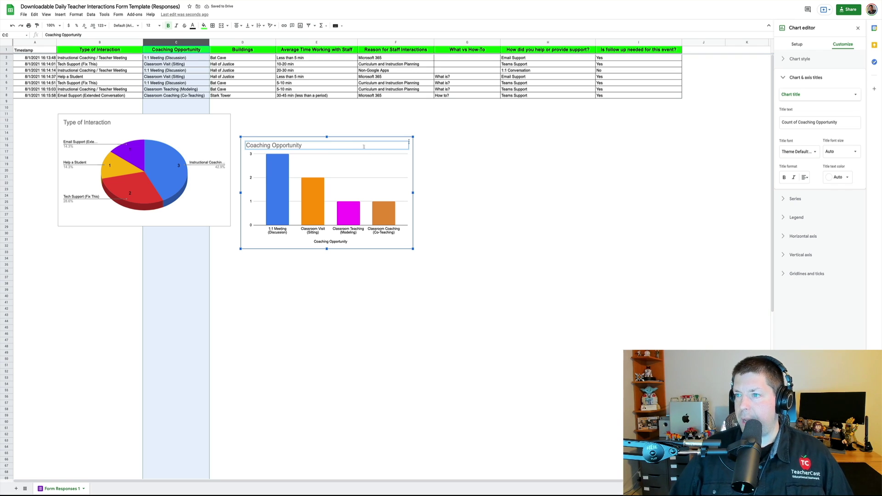
left_click(408, 161)
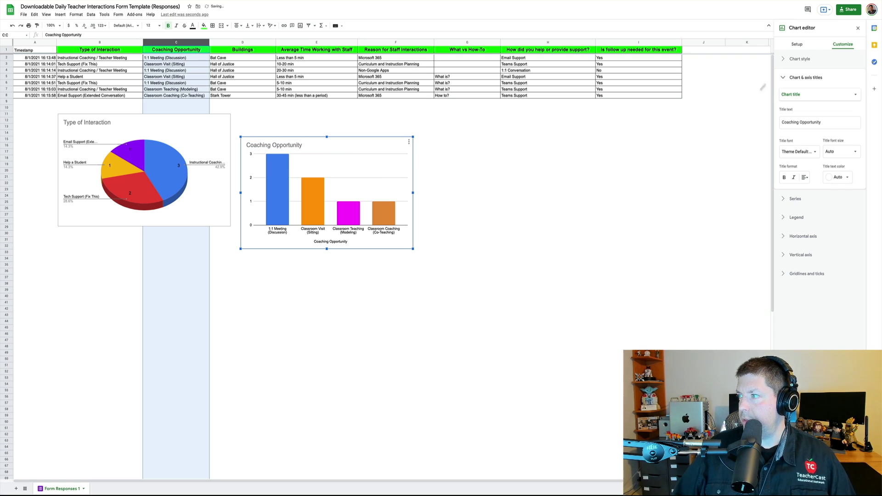
left_click(783, 61)
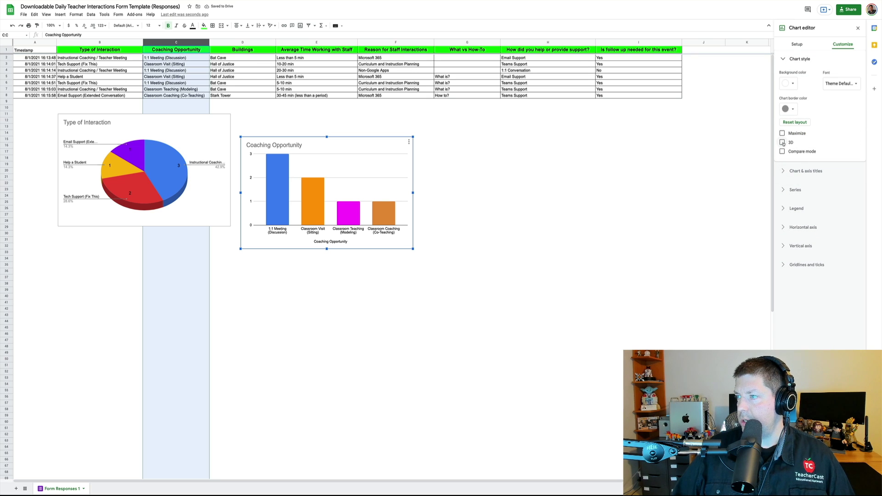
left_click(783, 143)
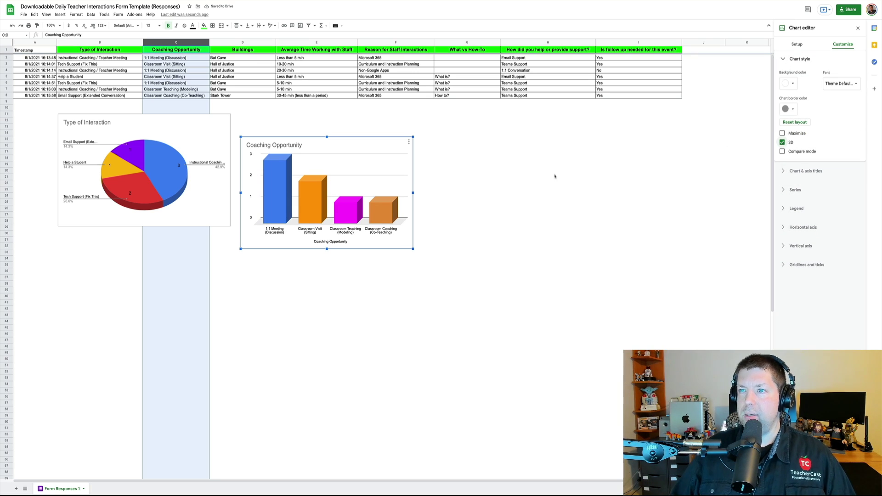
Step: Insert a Buildings chart and an Average Time Working with Staff bar chart
left_click(244, 44)
left_click(300, 25)
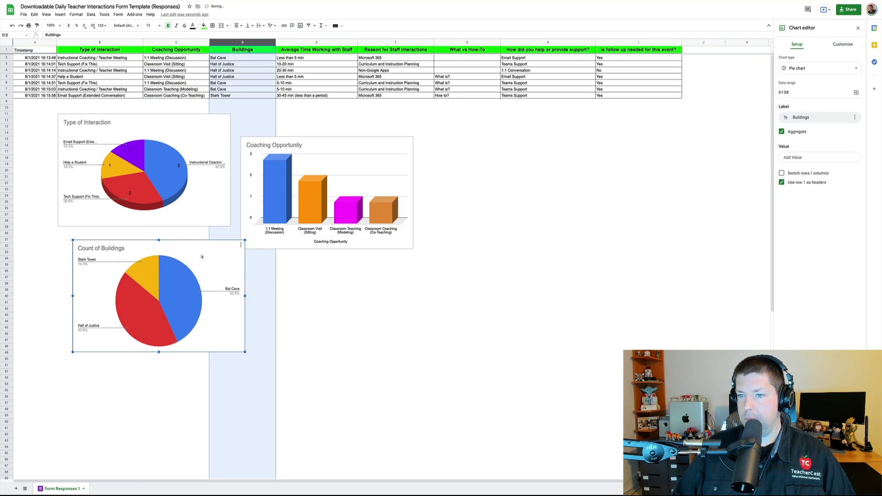
left_click(317, 42)
left_click(300, 25)
left_click(821, 68)
left_click(794, 131)
Step: Add pie charts for Reason and What vs How-To, trimming 'Count of' from titles
left_click(396, 42)
left_click(300, 26)
left_click(468, 122)
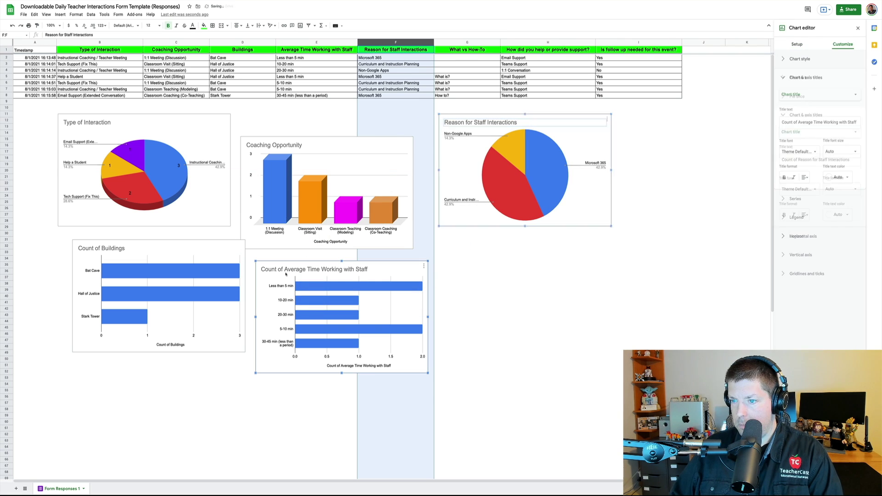
left_click_drag(285, 269, 261, 269)
key("BackSpace")
left_click(467, 42)
left_click(300, 26)
left_click_drag(321, 215, 459, 239)
key("BackSpace")
Step: Add a 3D column chart for the support question at the lower right
left_click(548, 41)
left_click(300, 25)
left_click_drag(321, 215, 458, 355)
left_click(820, 68)
left_click(792, 92)
left_click(821, 68)
left_click(783, 82)
left_click(639, 42)
Step: Add a follow-up needed pie chart at the dashboard's upper right
left_click(300, 25)
left_click_drag(321, 215, 568, 205)
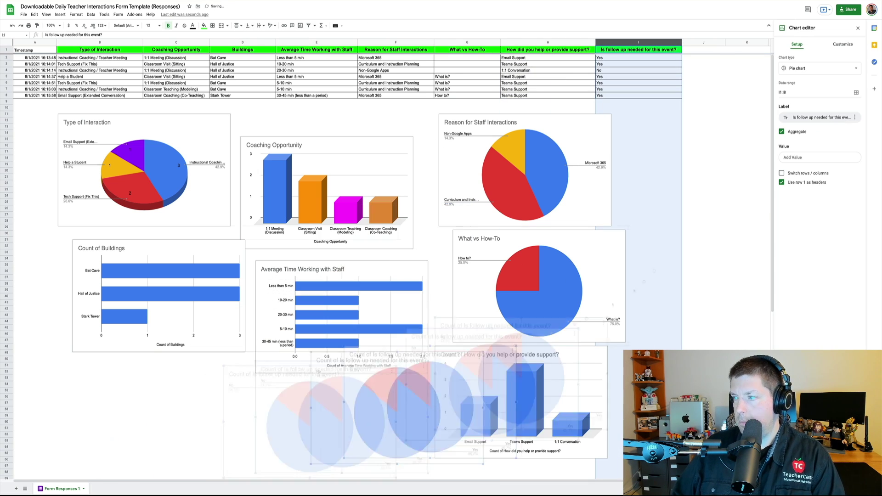
left_click_drag(671, 207, 727, 121)
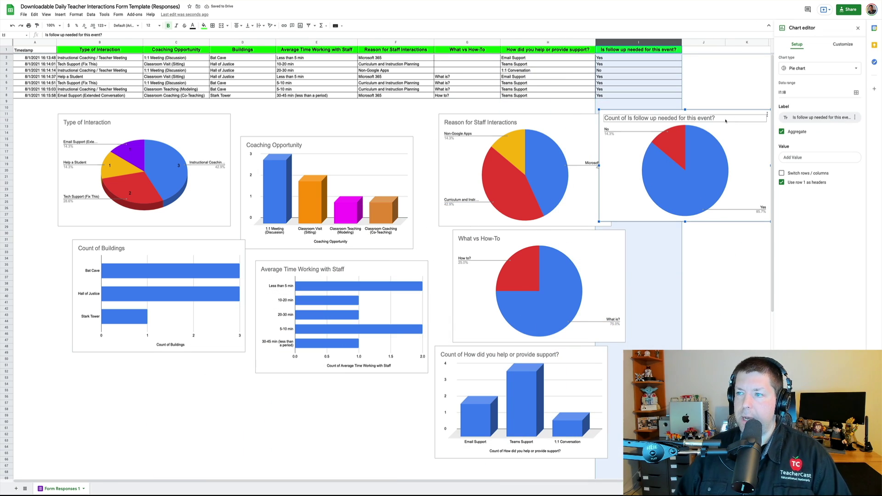